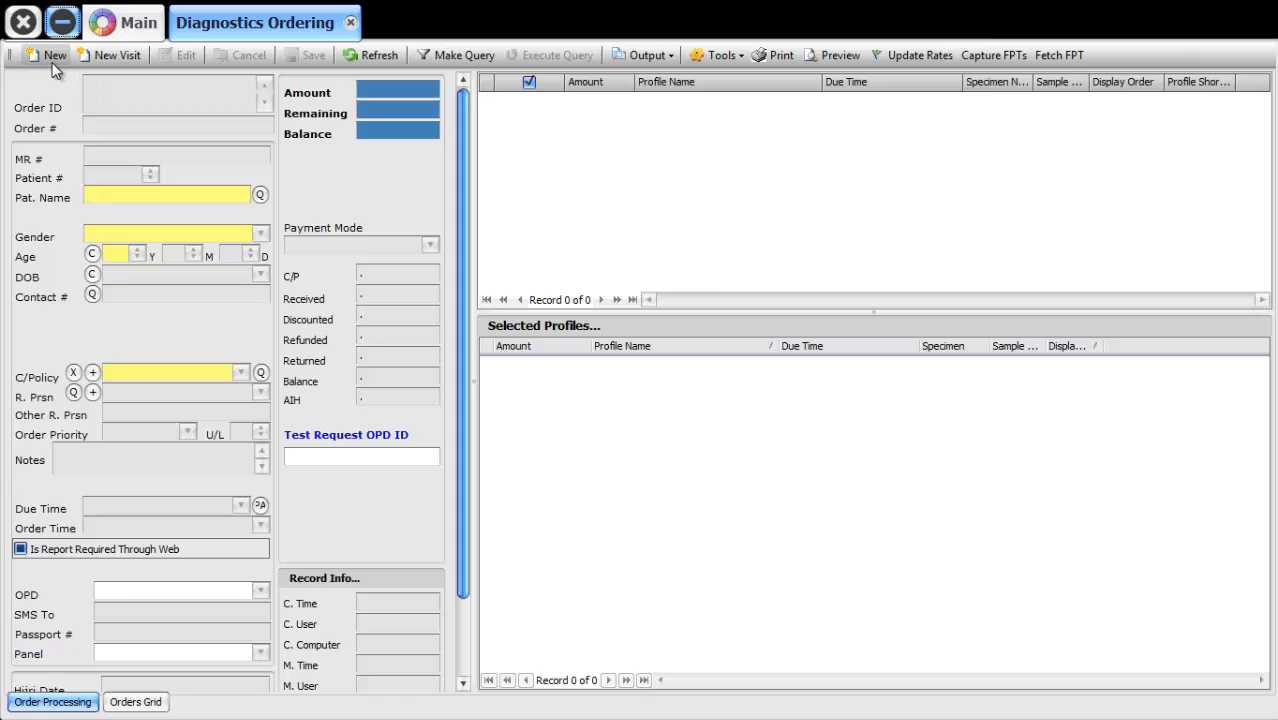
Step: Start a new diagnostics order with the General charge policy and look up profiles starting with "am" in the profile list
click(47, 56)
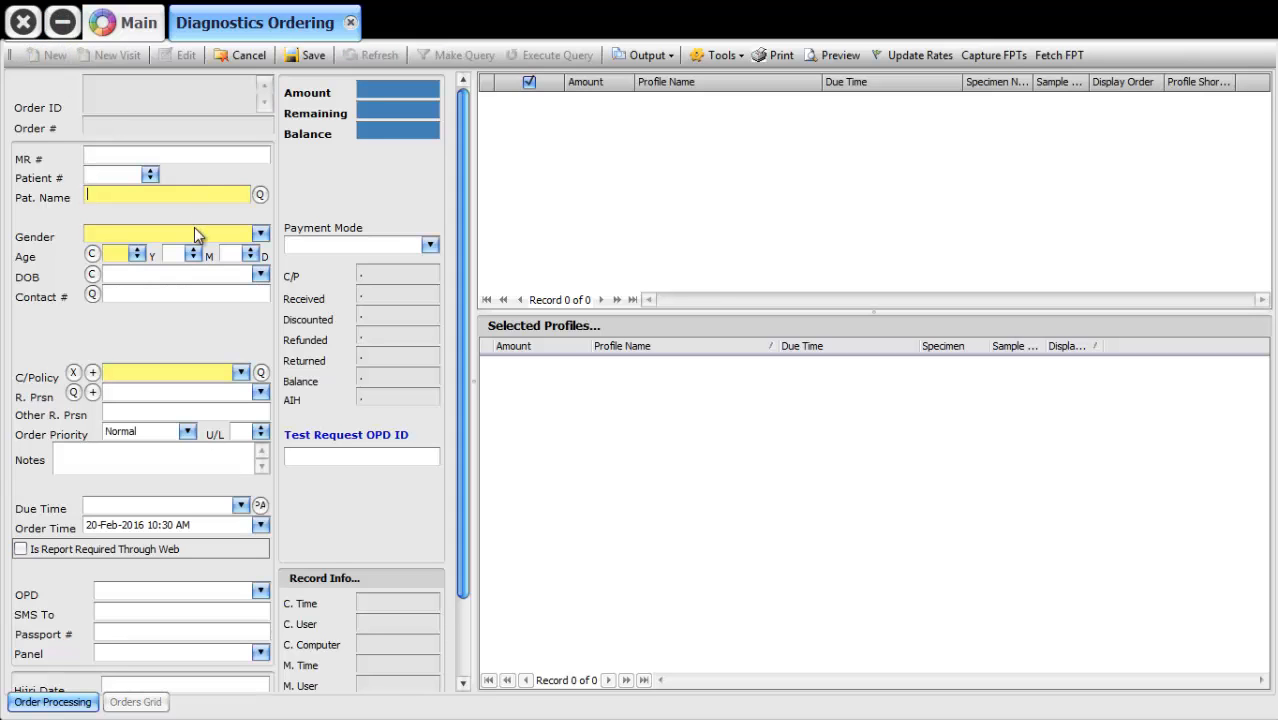
click(210, 372)
click(184, 426)
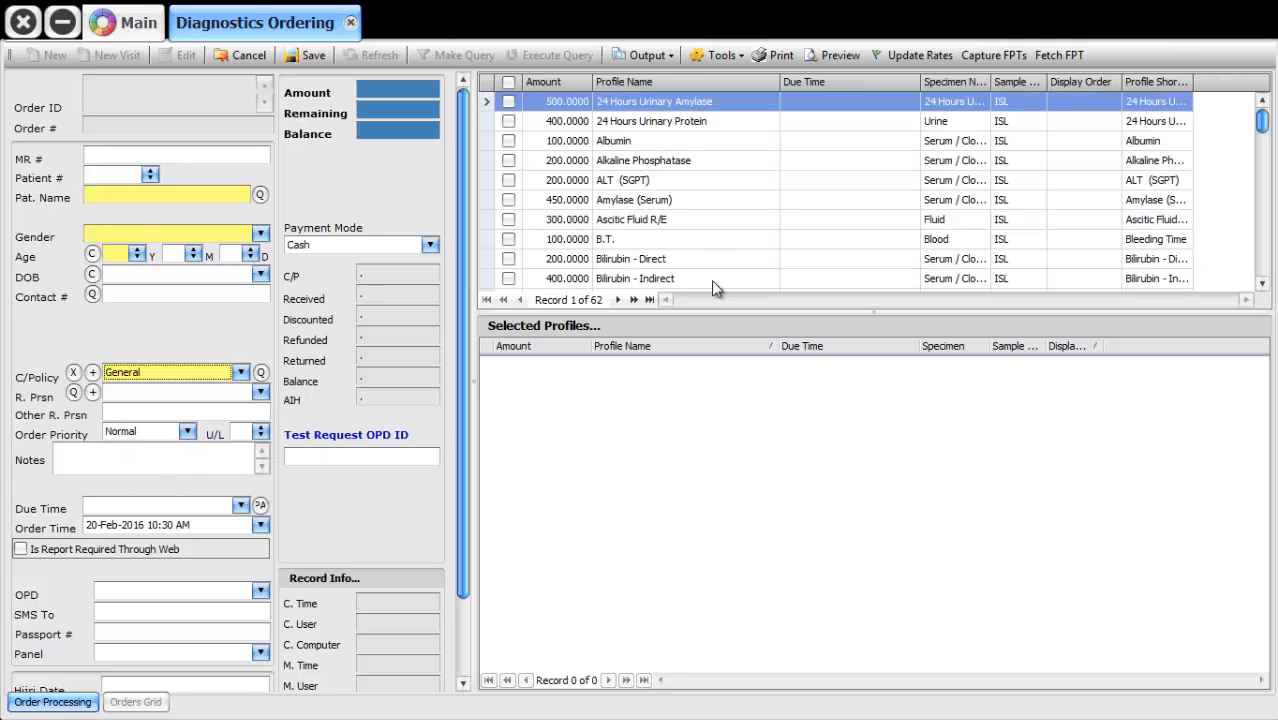
click(637, 162)
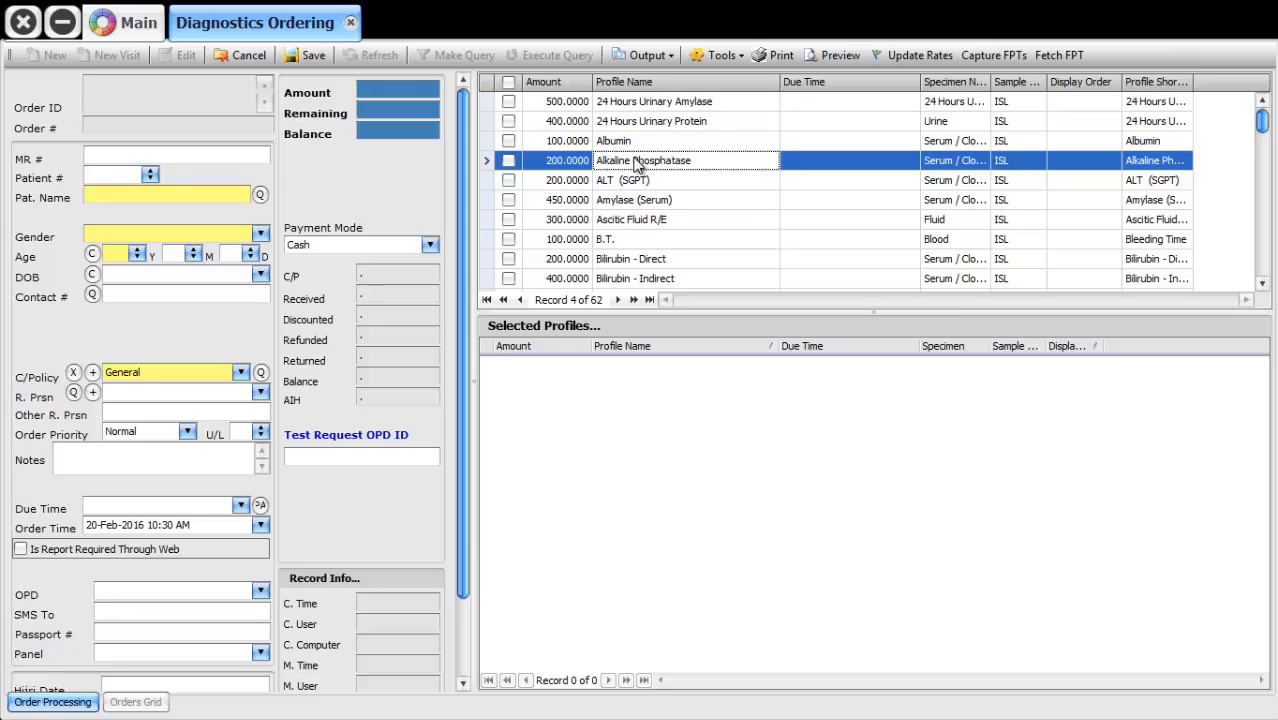
text(am)
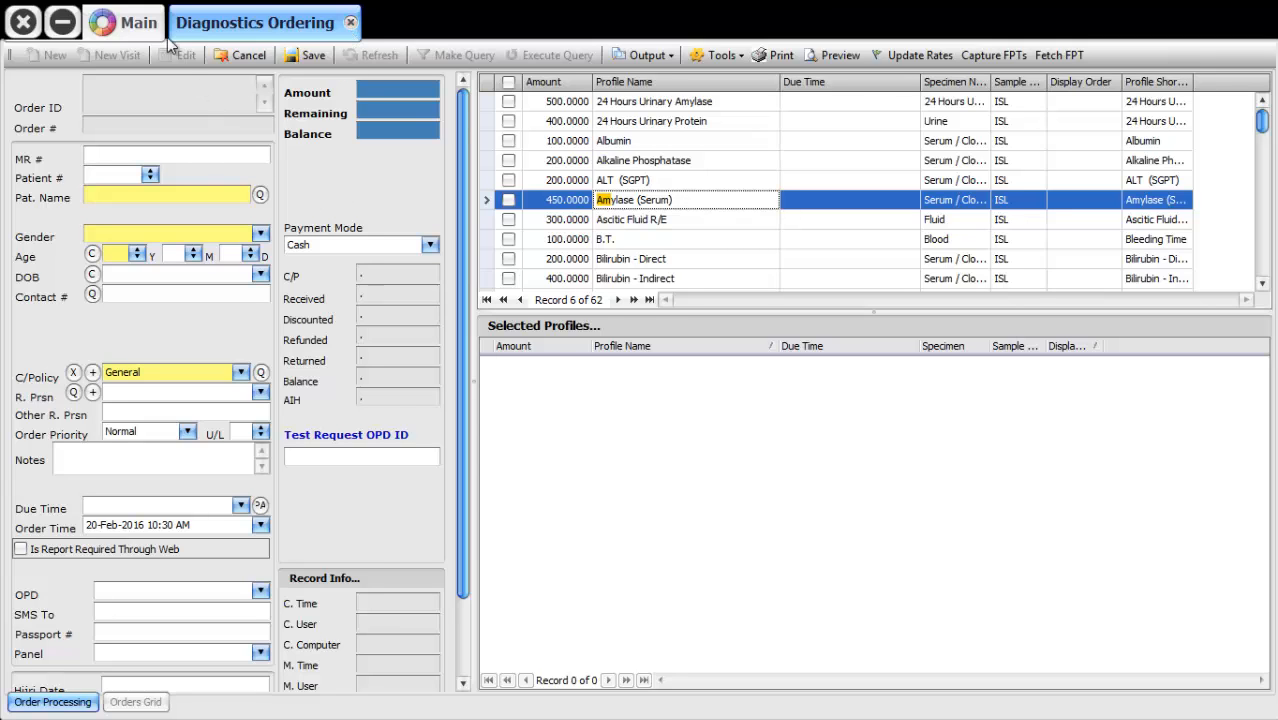
Step: Open Profiles / Procedures, search the profiles for "amm", and select the Ammonia profile
click(126, 24)
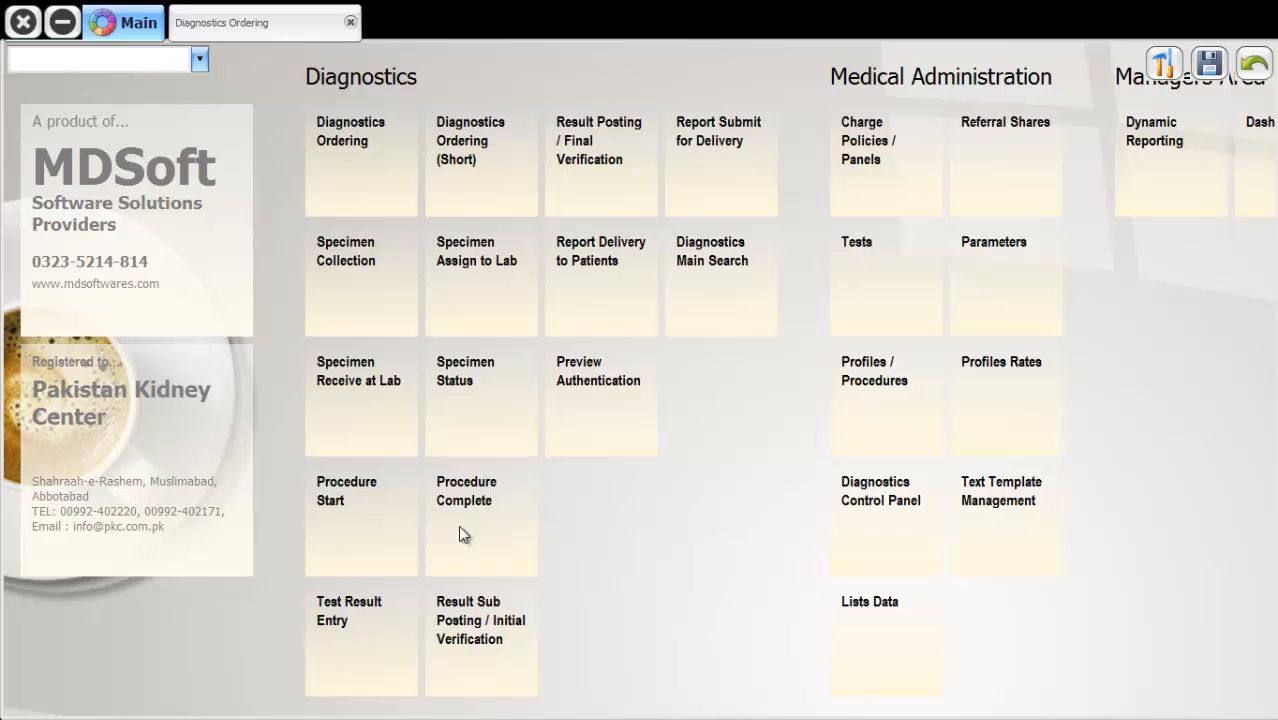
click(870, 380)
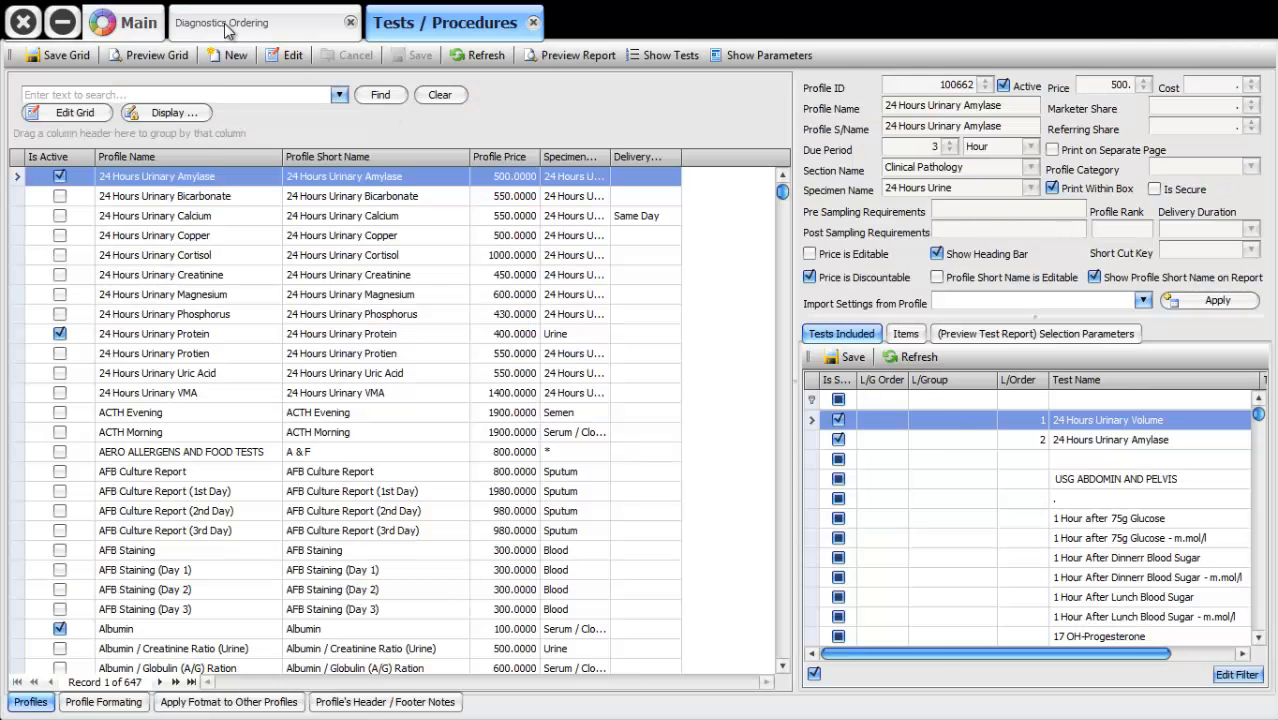
click(217, 94)
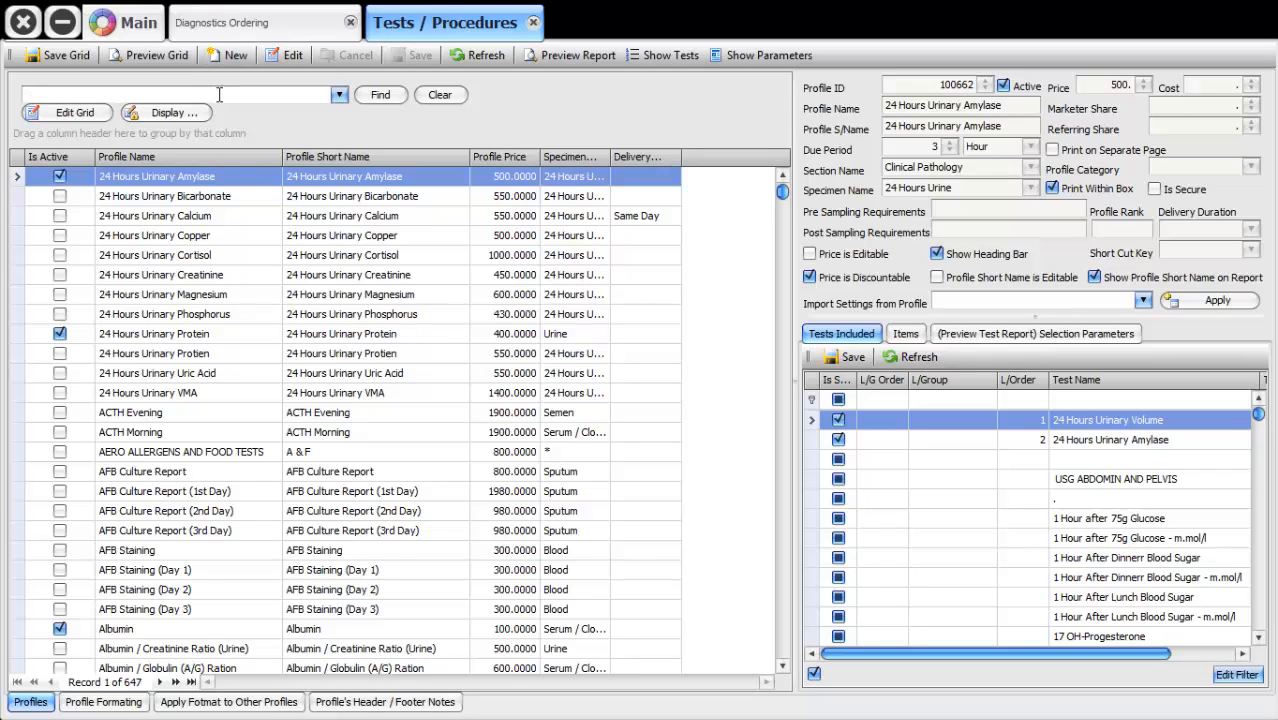
text(amm)
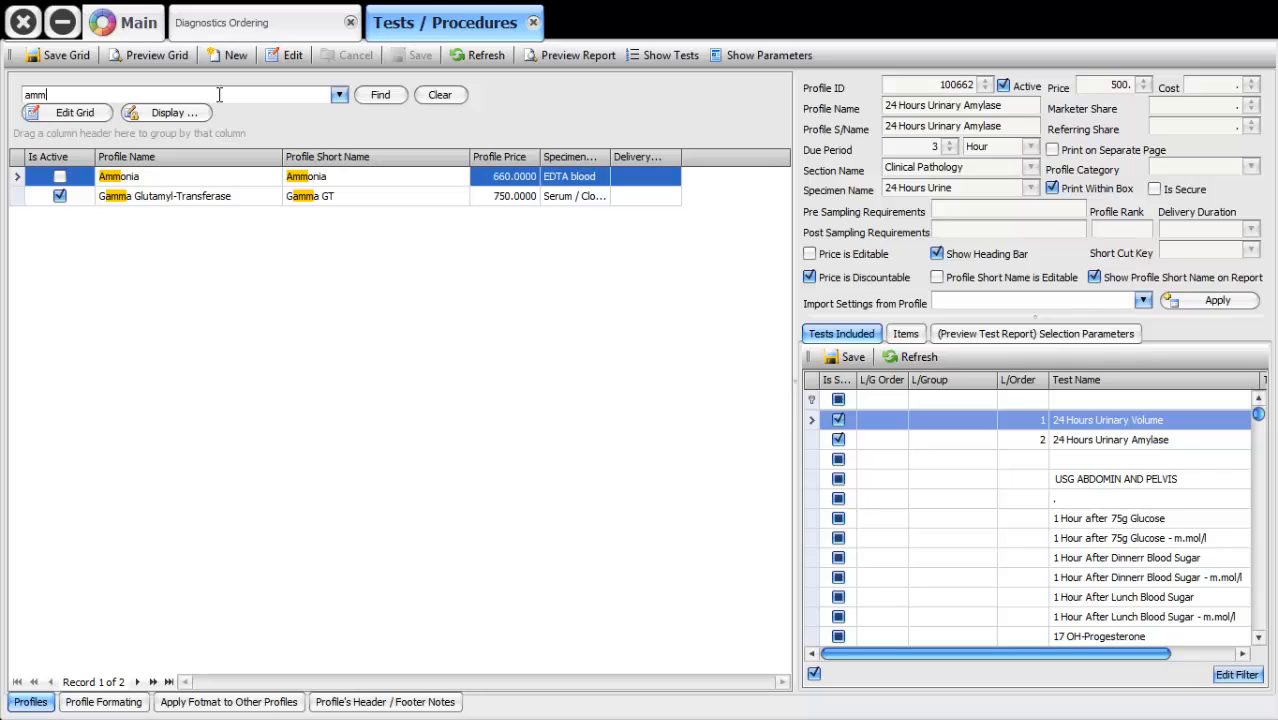
click(138, 178)
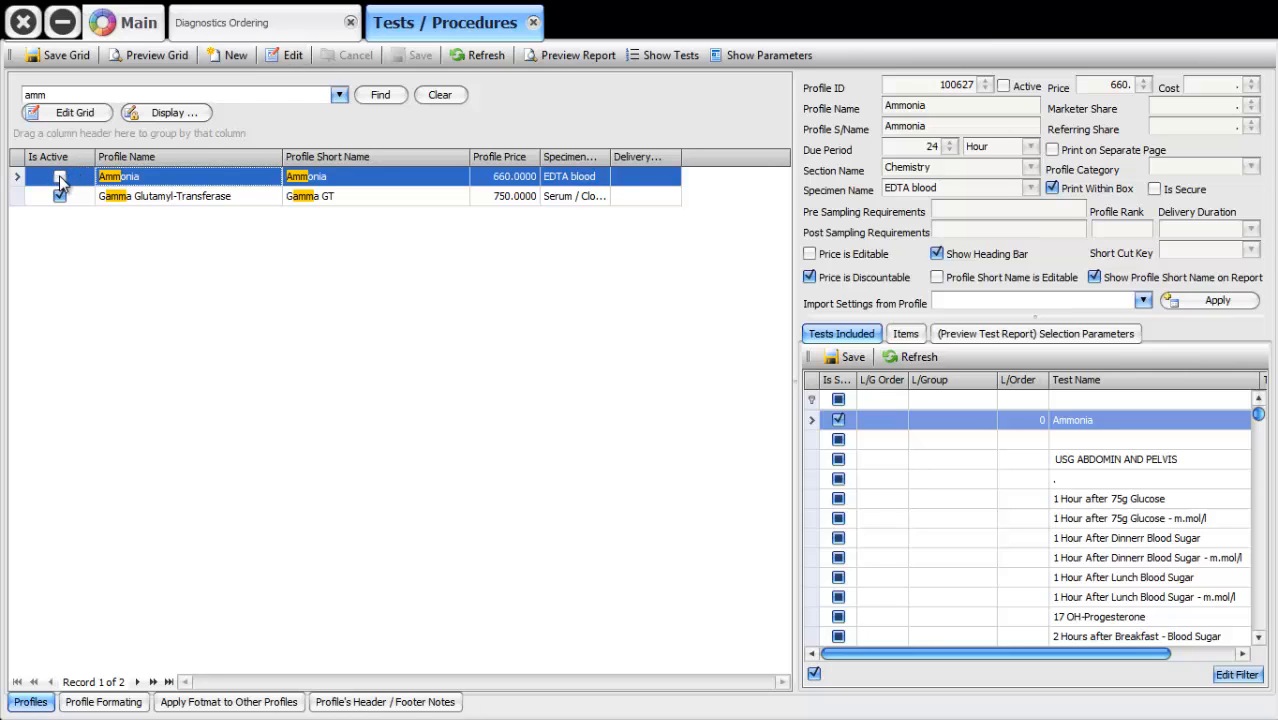
Step: Put the Ammonia profile into edit mode, mark it as active, and set its price to 650
click(284, 56)
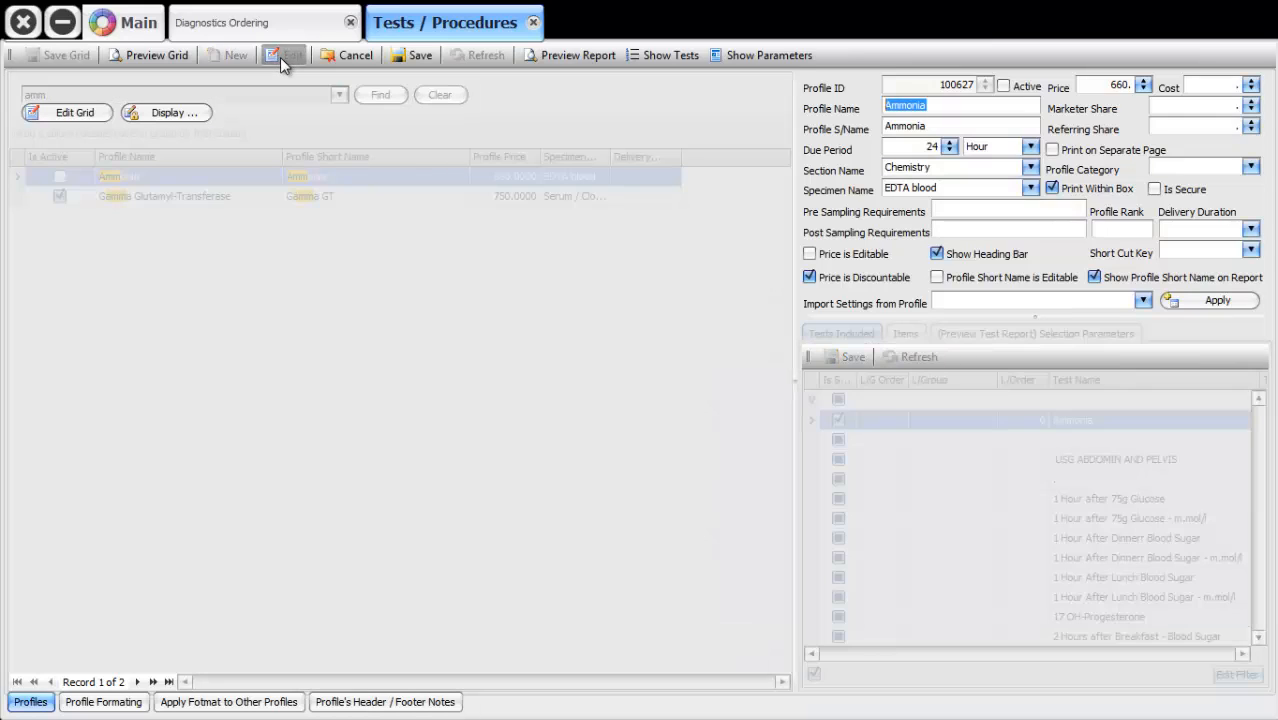
click(1004, 86)
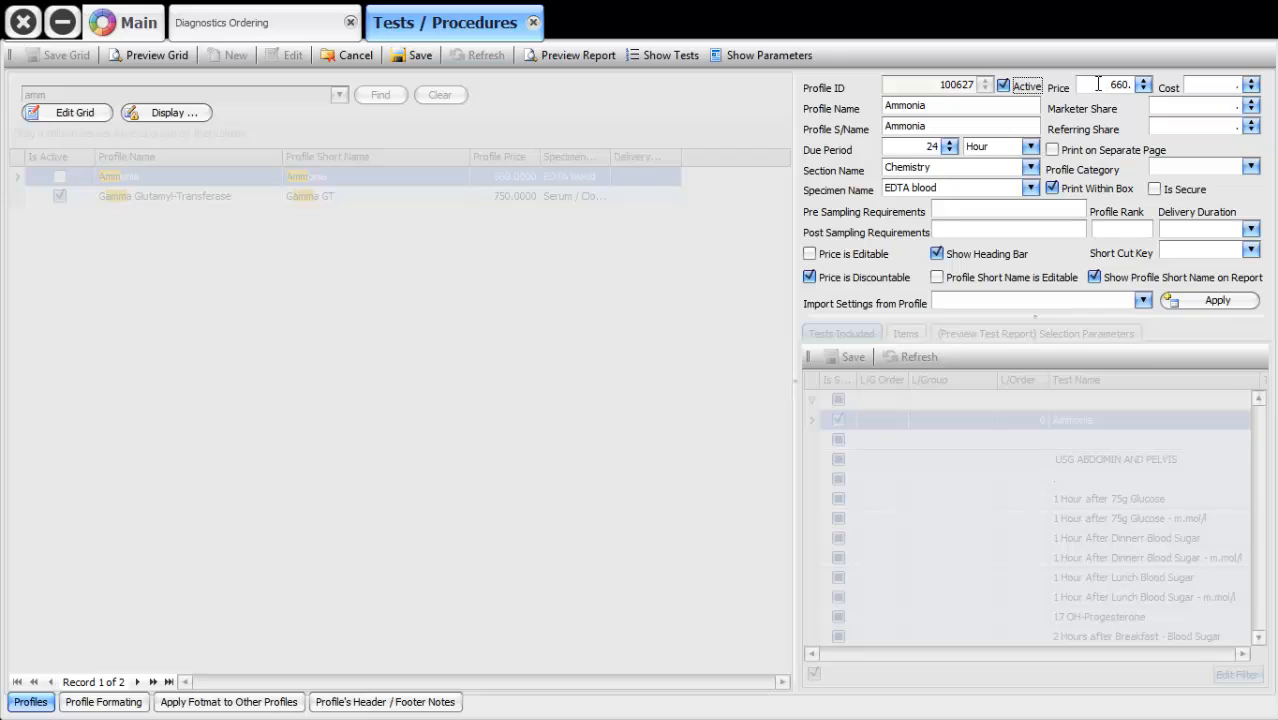
click(1100, 86)
text(650)
click(1213, 91)
Step: Set the Ammonia profile's due period to 2 Day and save the profile changes
drag(912, 148, 940, 155)
click(1030, 147)
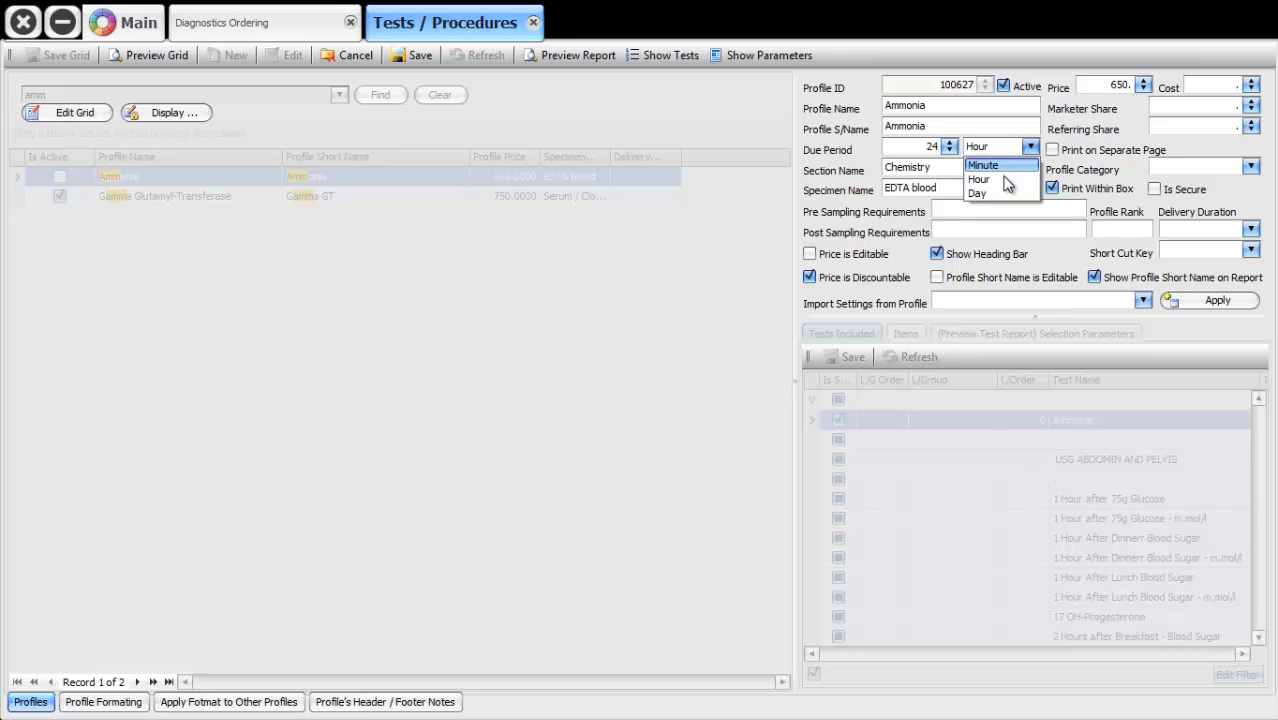
click(993, 195)
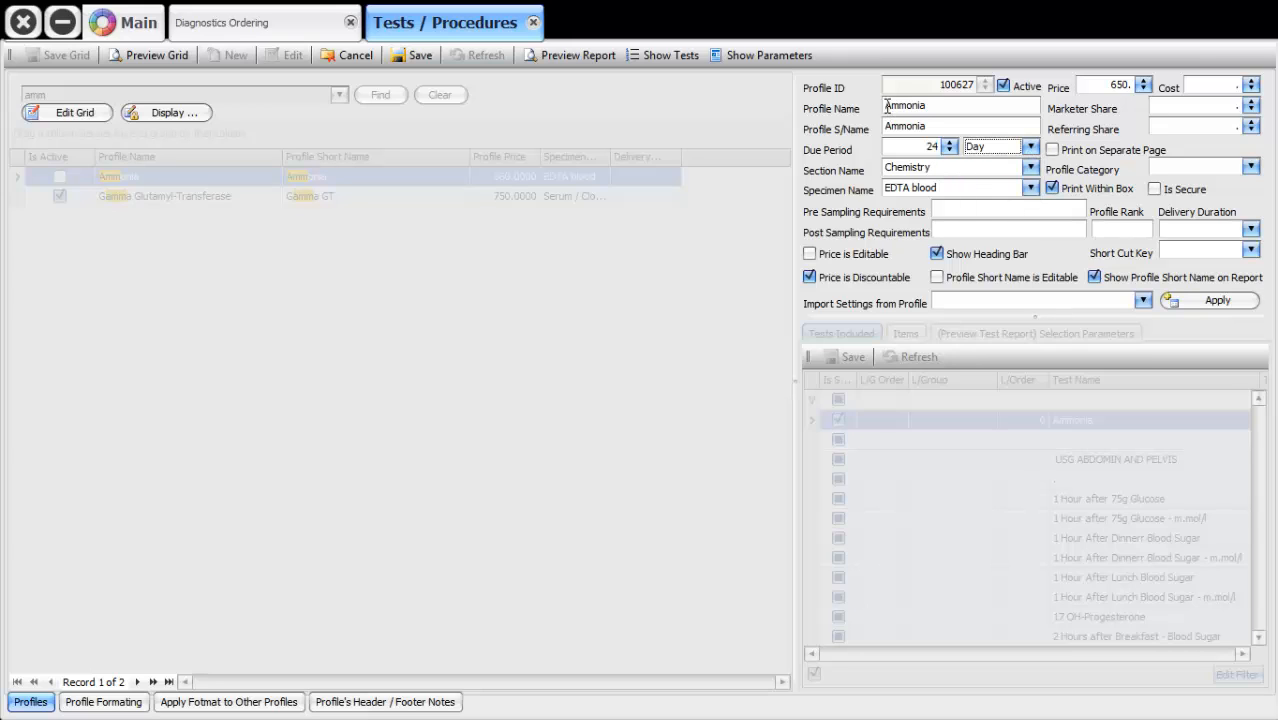
drag(913, 148, 988, 155)
text(2)
click(410, 55)
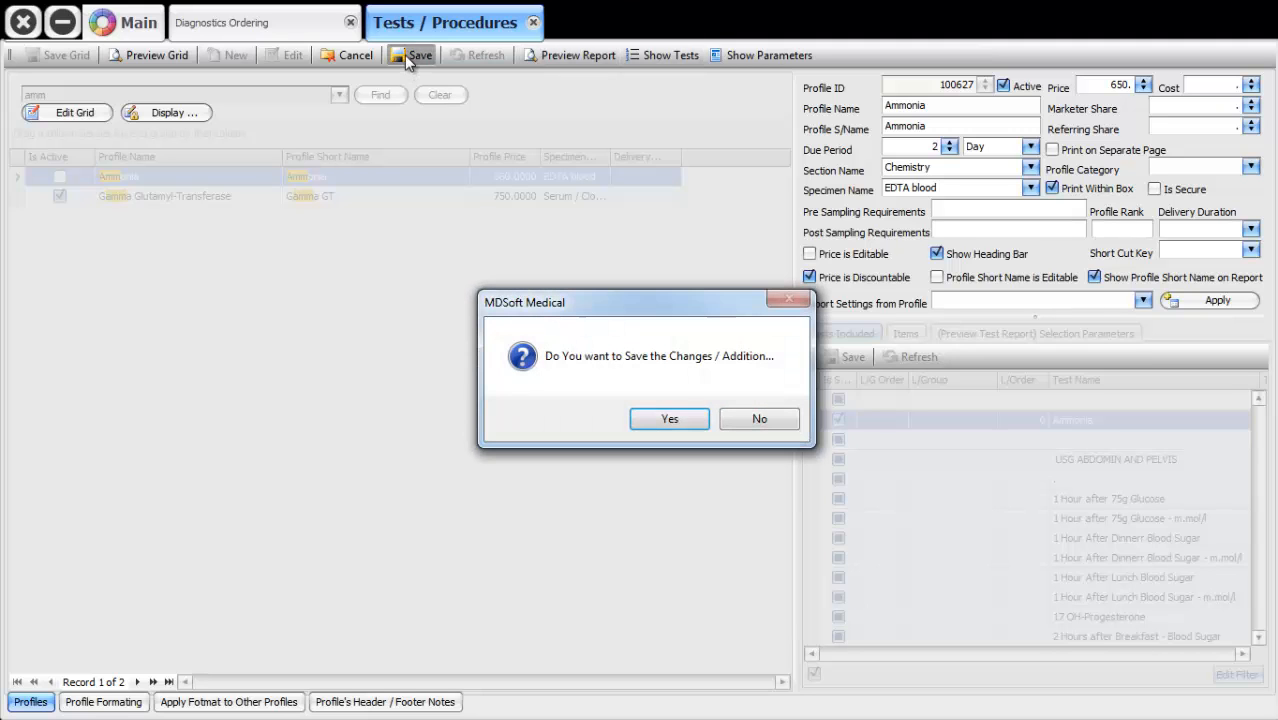
click(669, 419)
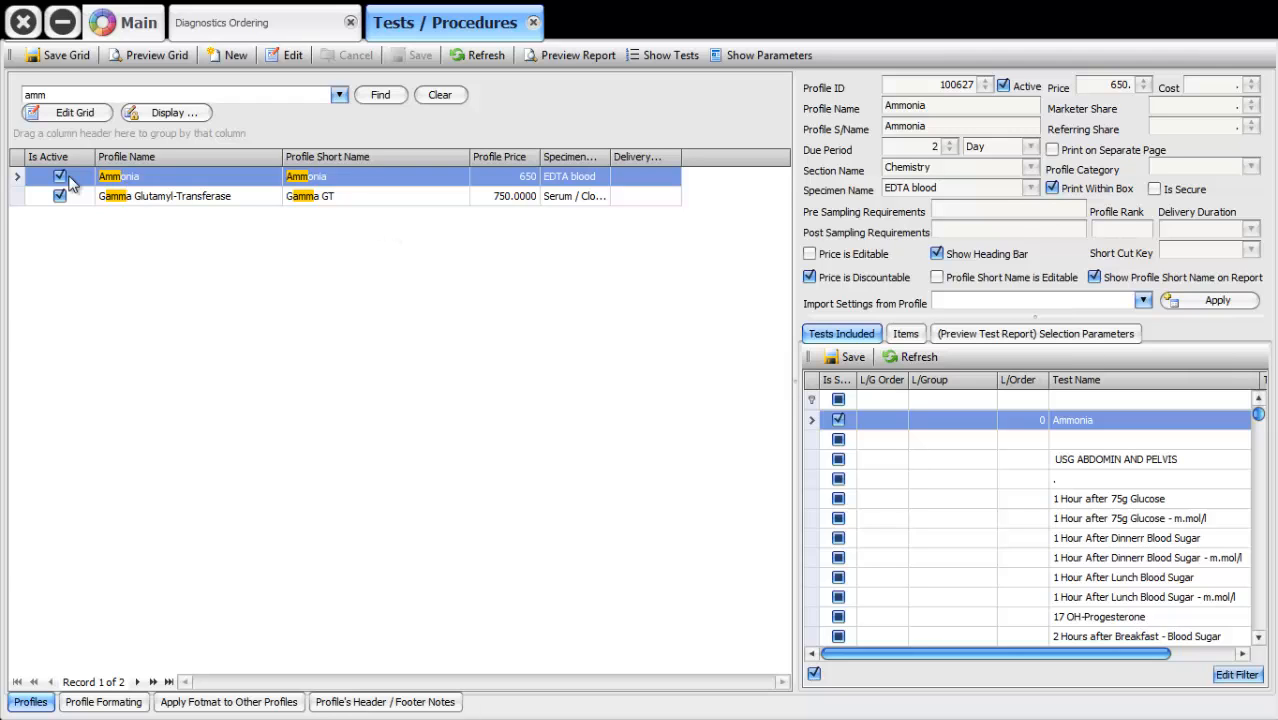
Step: Open Profiles Rates and choose General as the charge policy
click(124, 23)
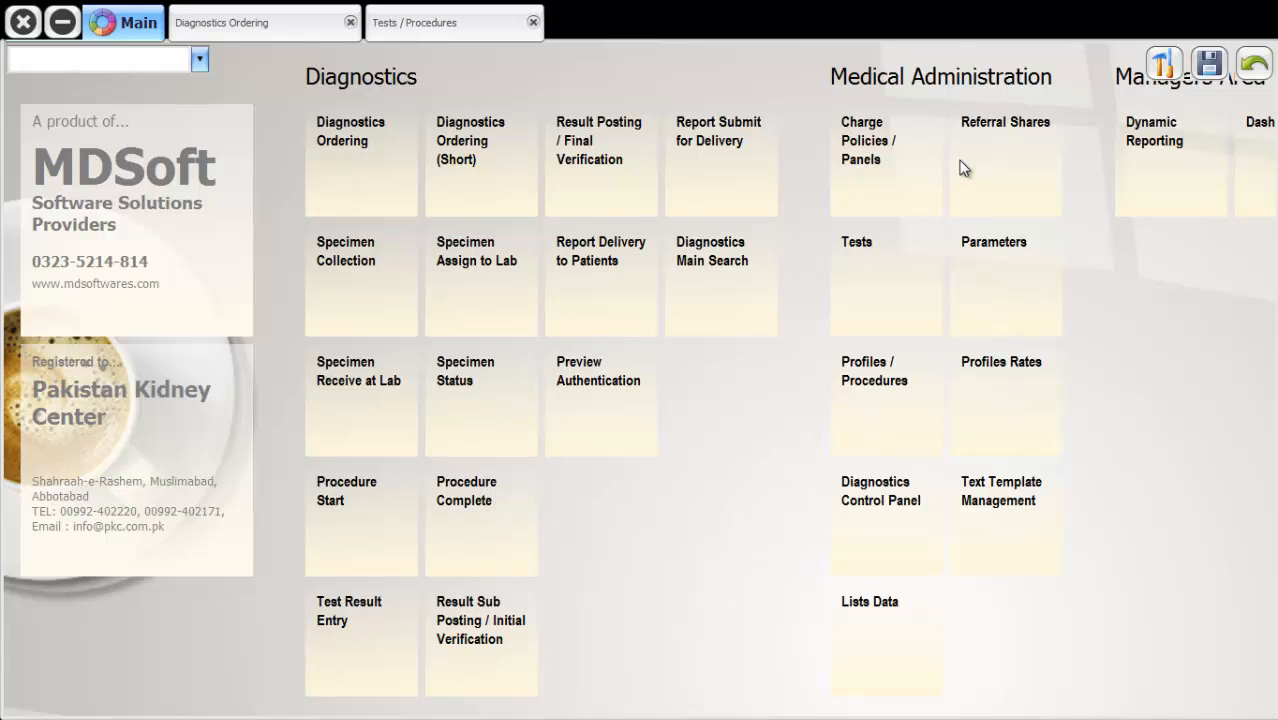
click(1006, 381)
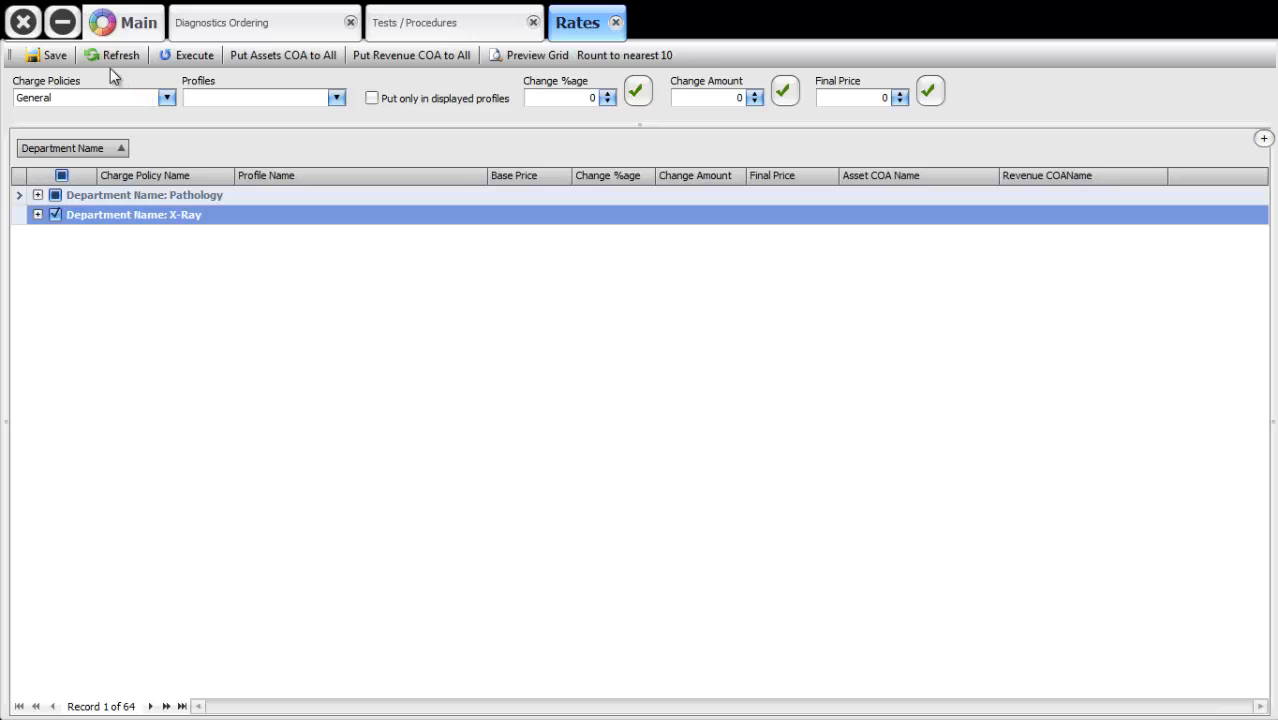
click(166, 99)
click(166, 99)
click(166, 99)
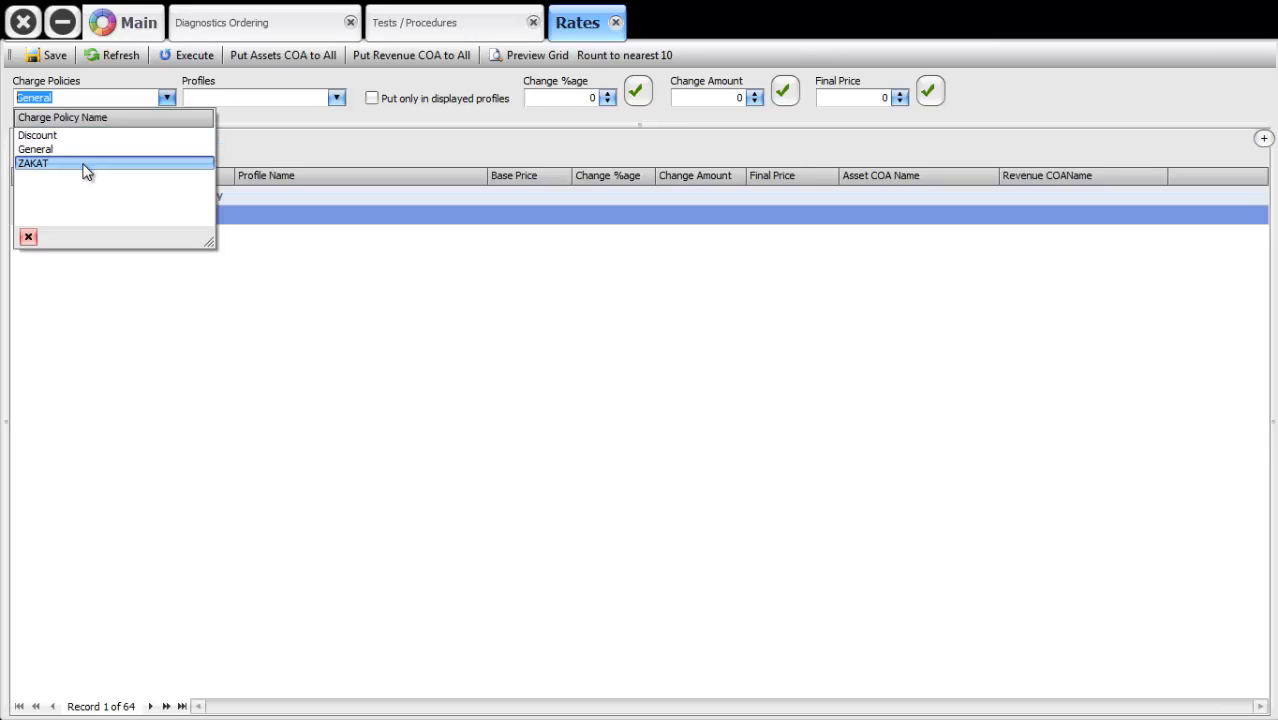
click(90, 315)
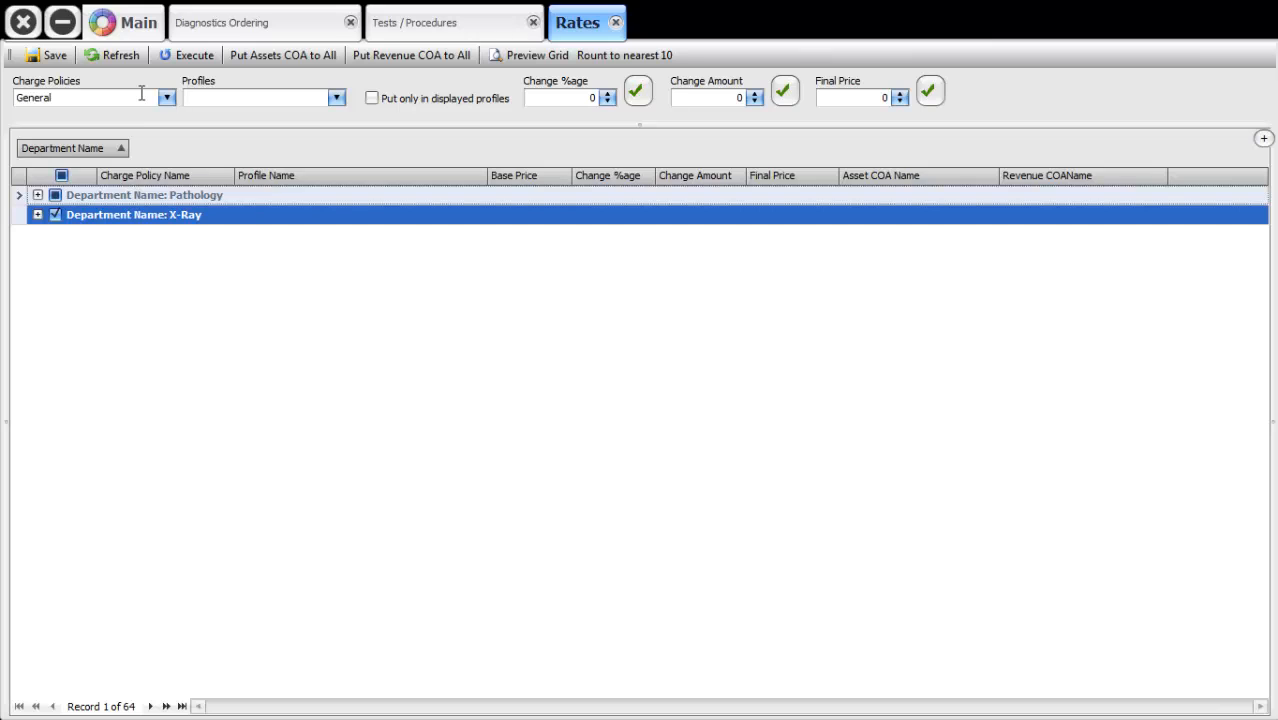
click(167, 100)
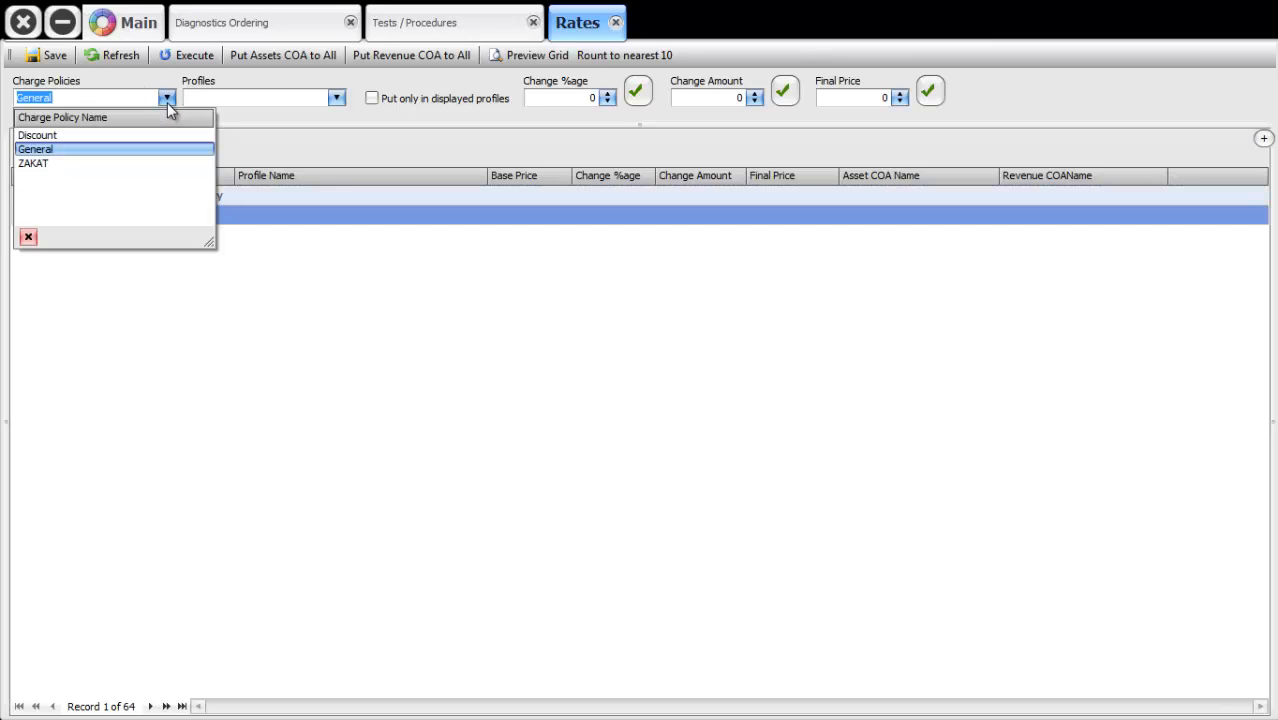
click(167, 100)
click(167, 100)
click(104, 153)
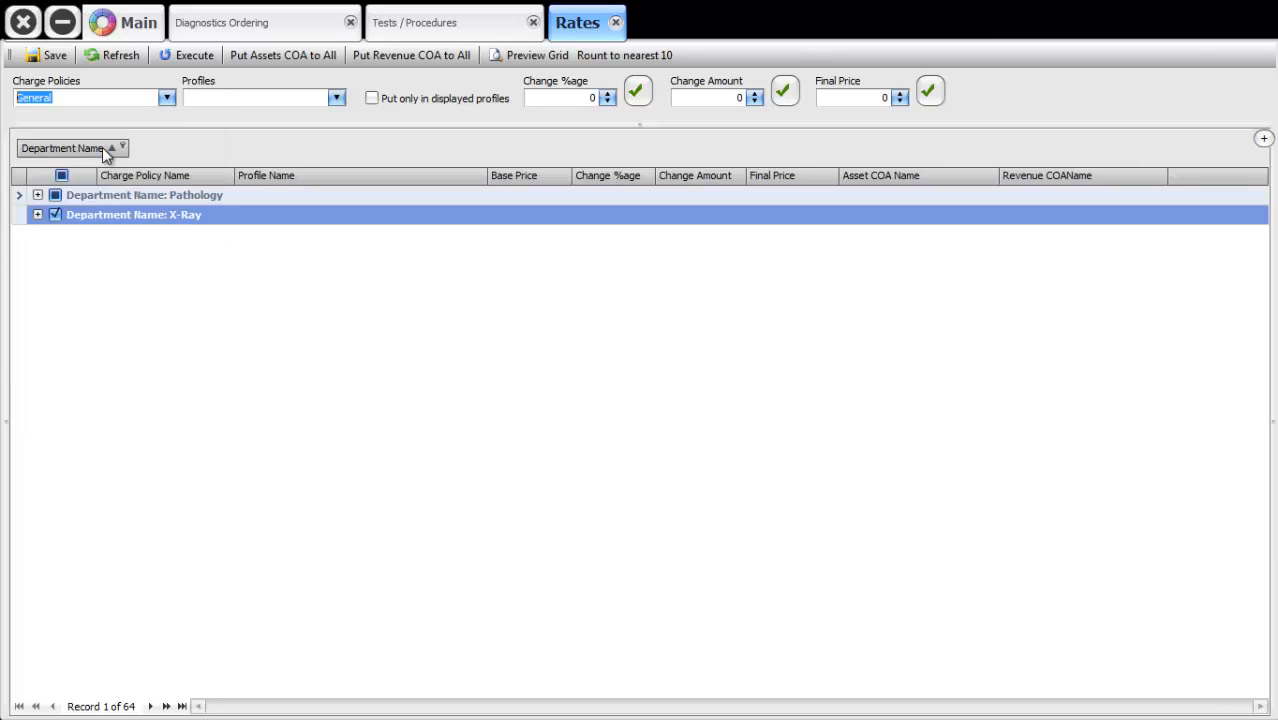
Step: Load the General policy's rates, locate Ammonia in the Pathology department, and save the rates
click(191, 57)
click(37, 196)
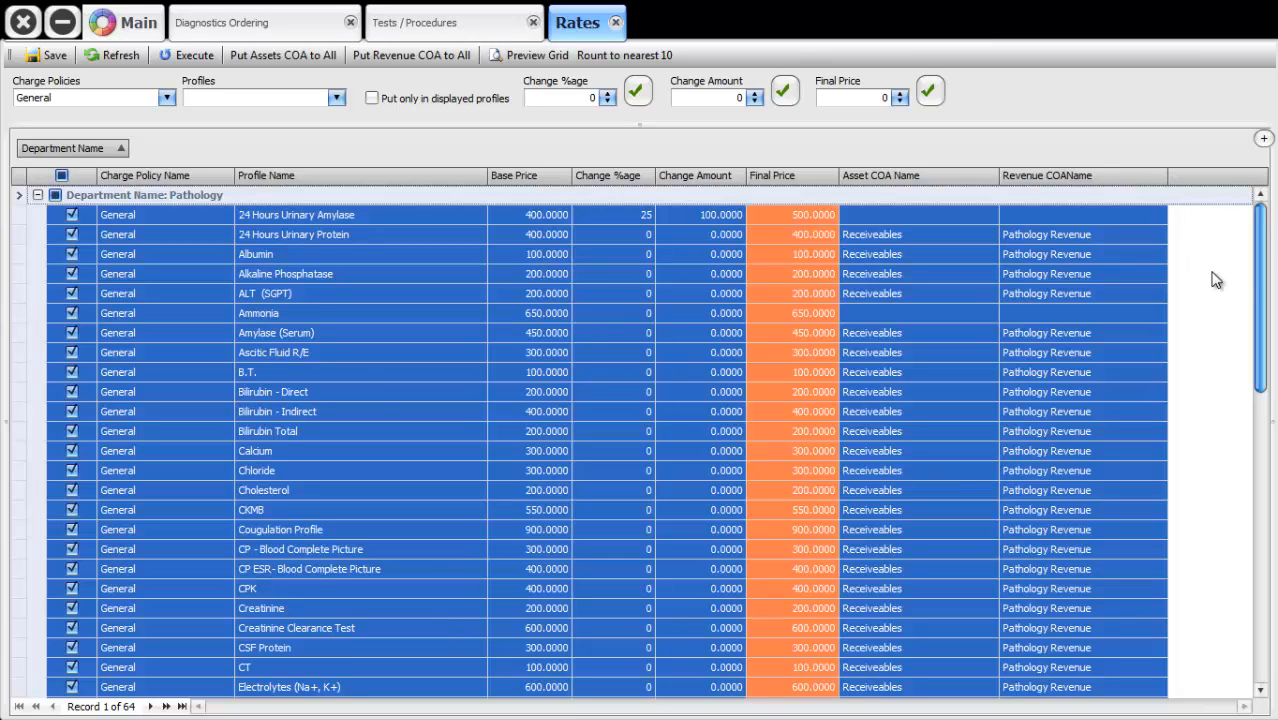
drag(1264, 265, 1253, 311)
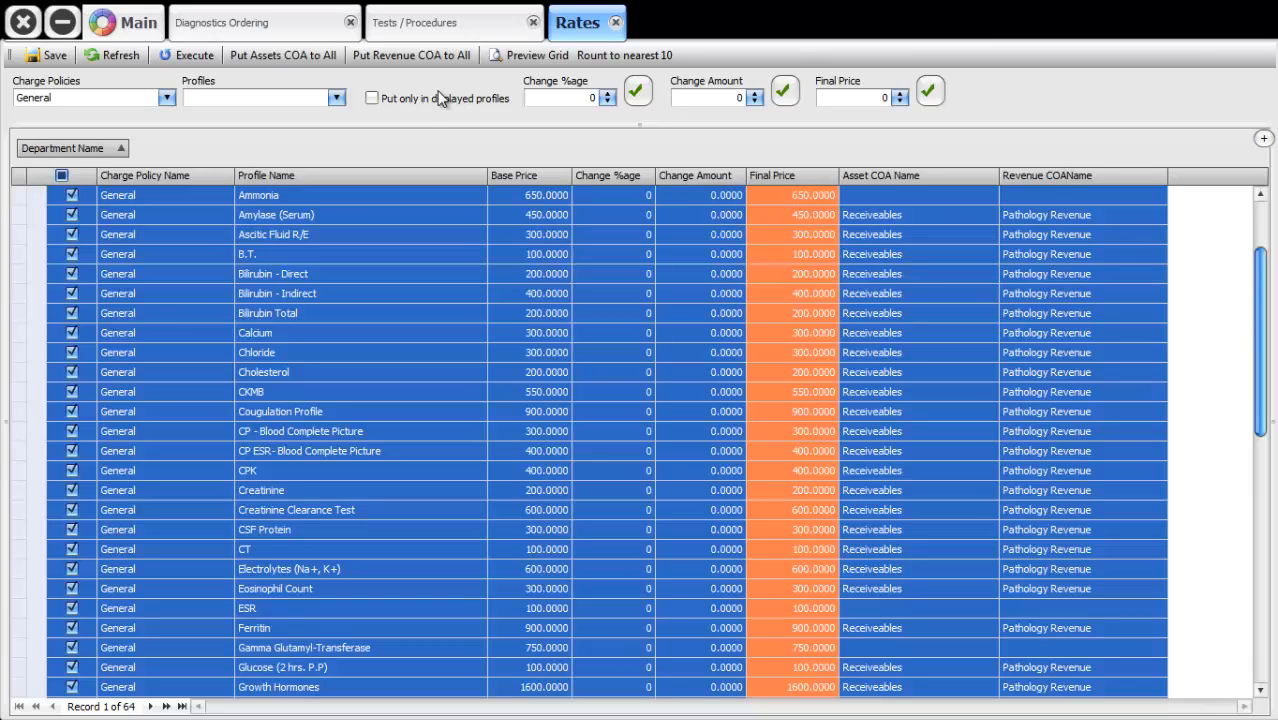
click(292, 196)
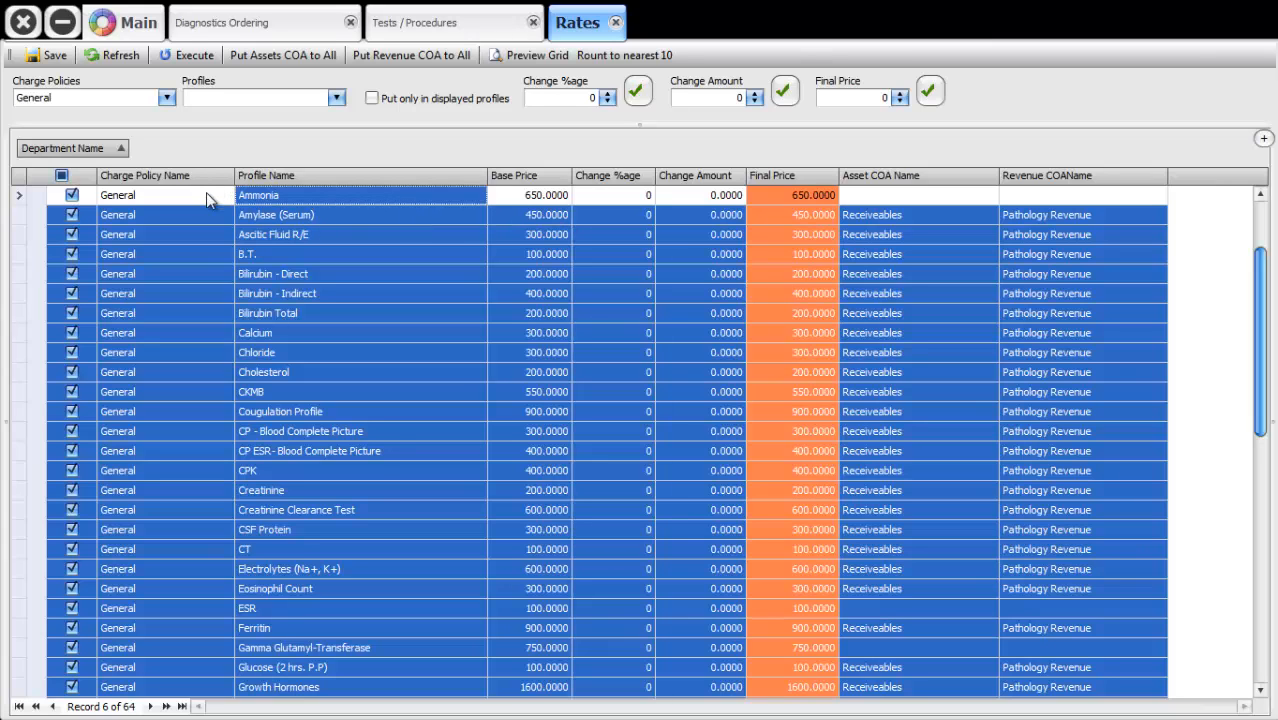
click(34, 58)
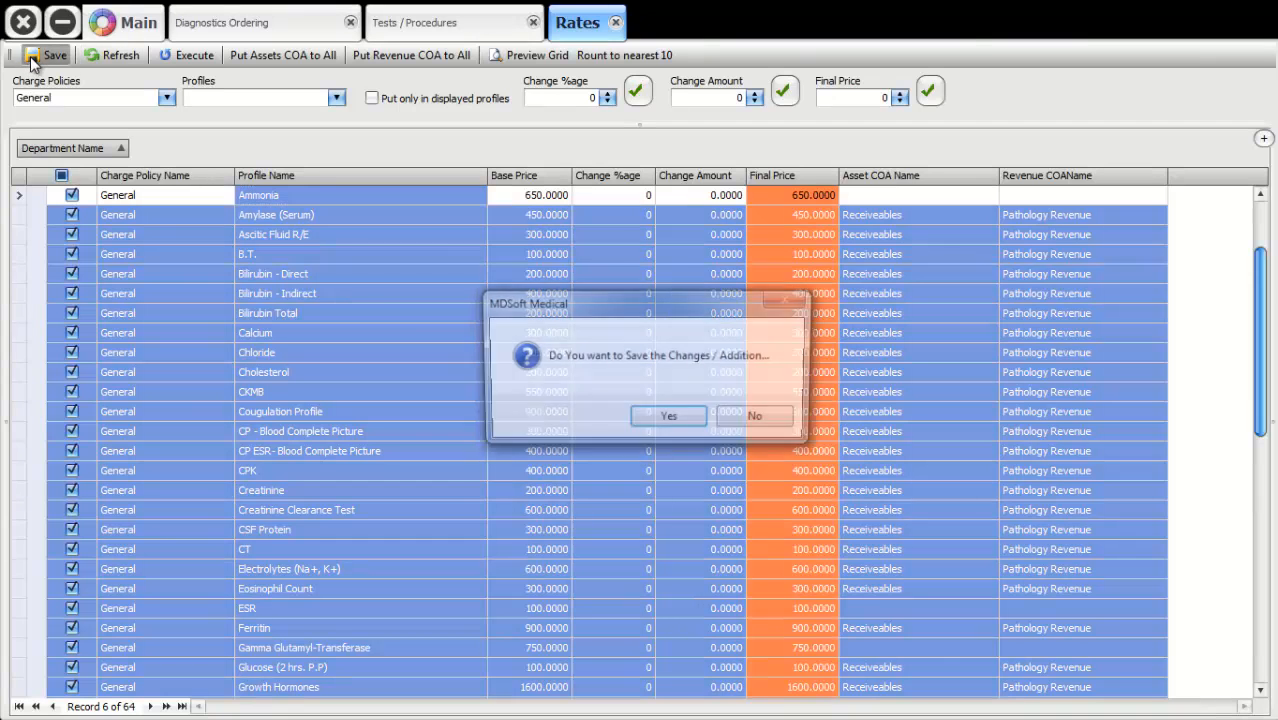
click(670, 418)
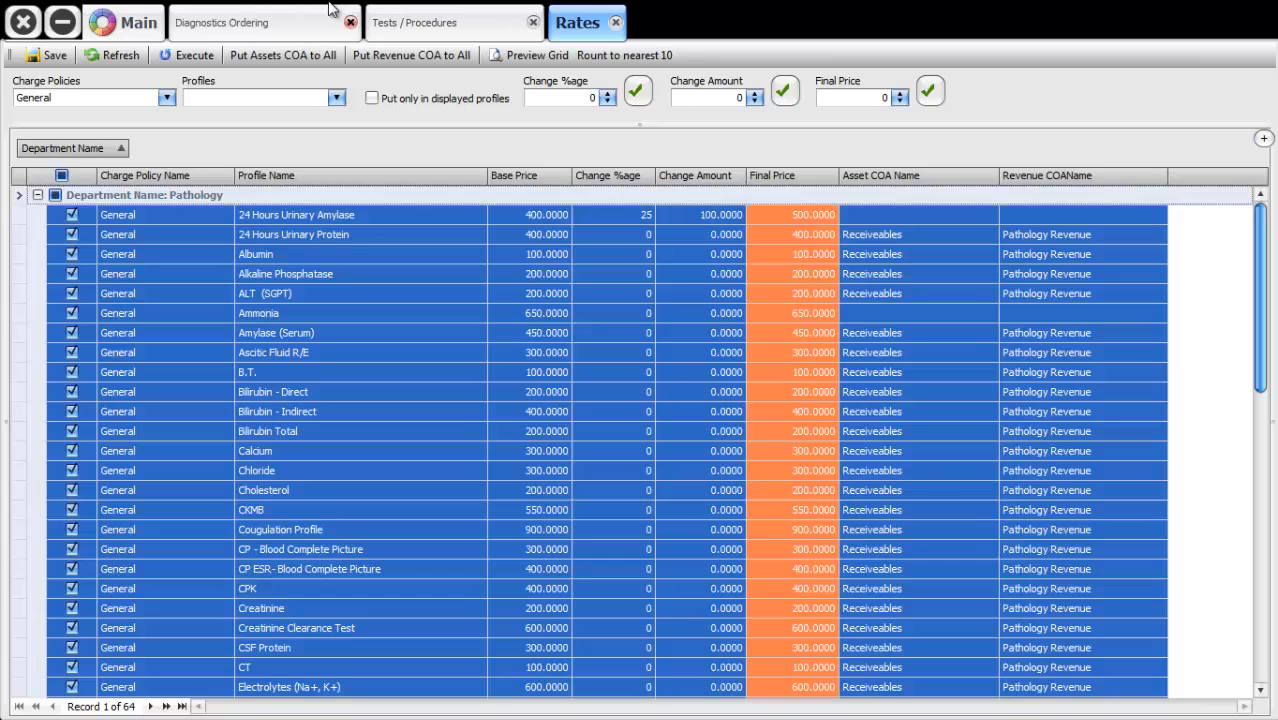
Step: Open Diagnostics Ordering (Short) and start a new order with the General charge policy
click(122, 24)
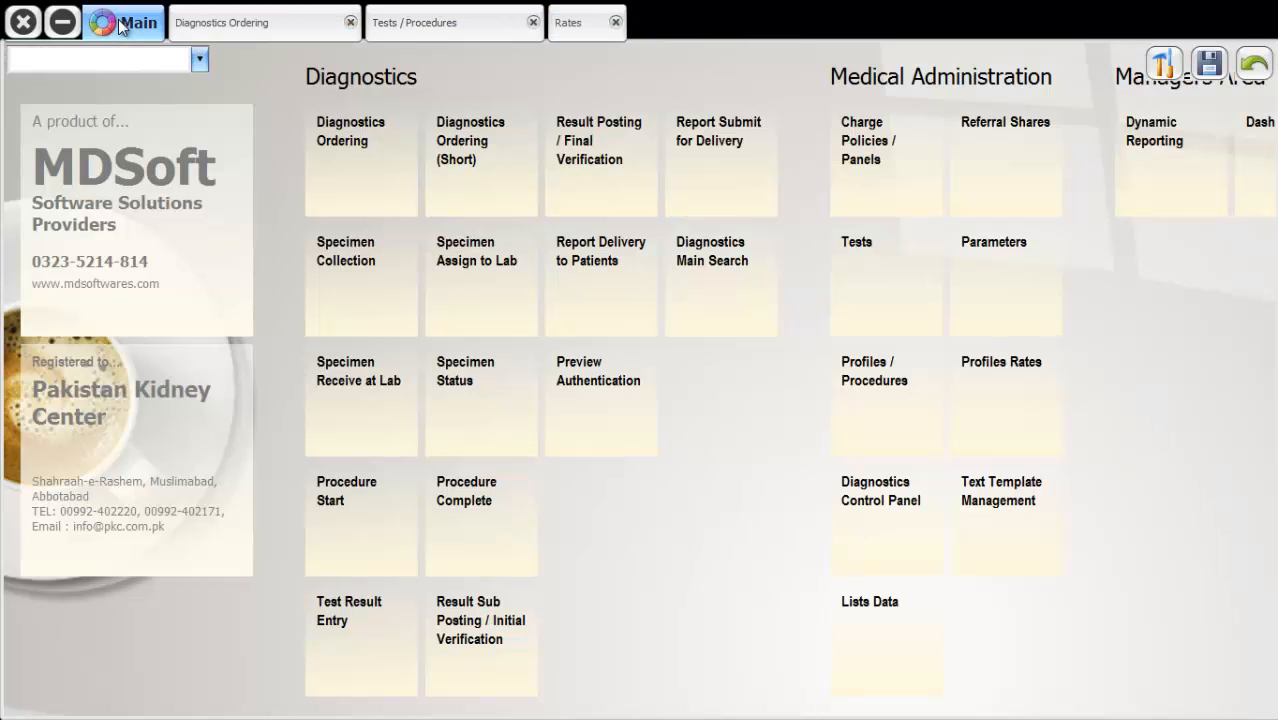
click(468, 146)
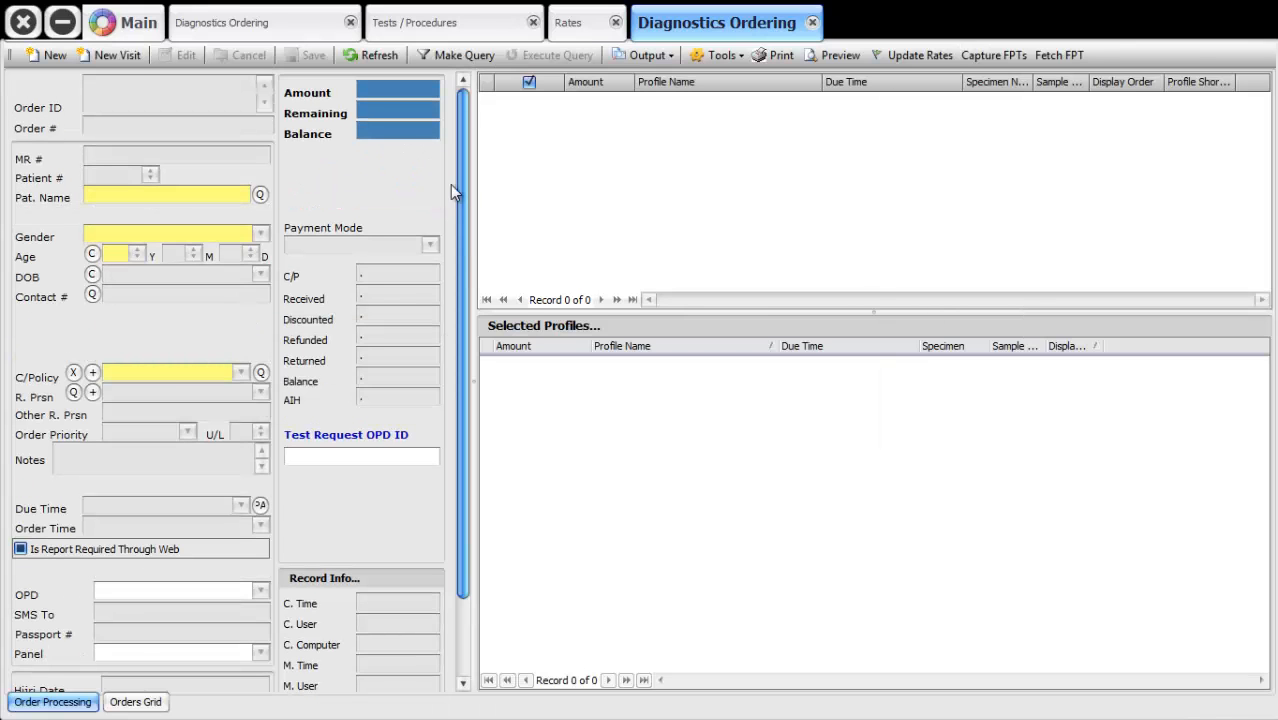
click(52, 56)
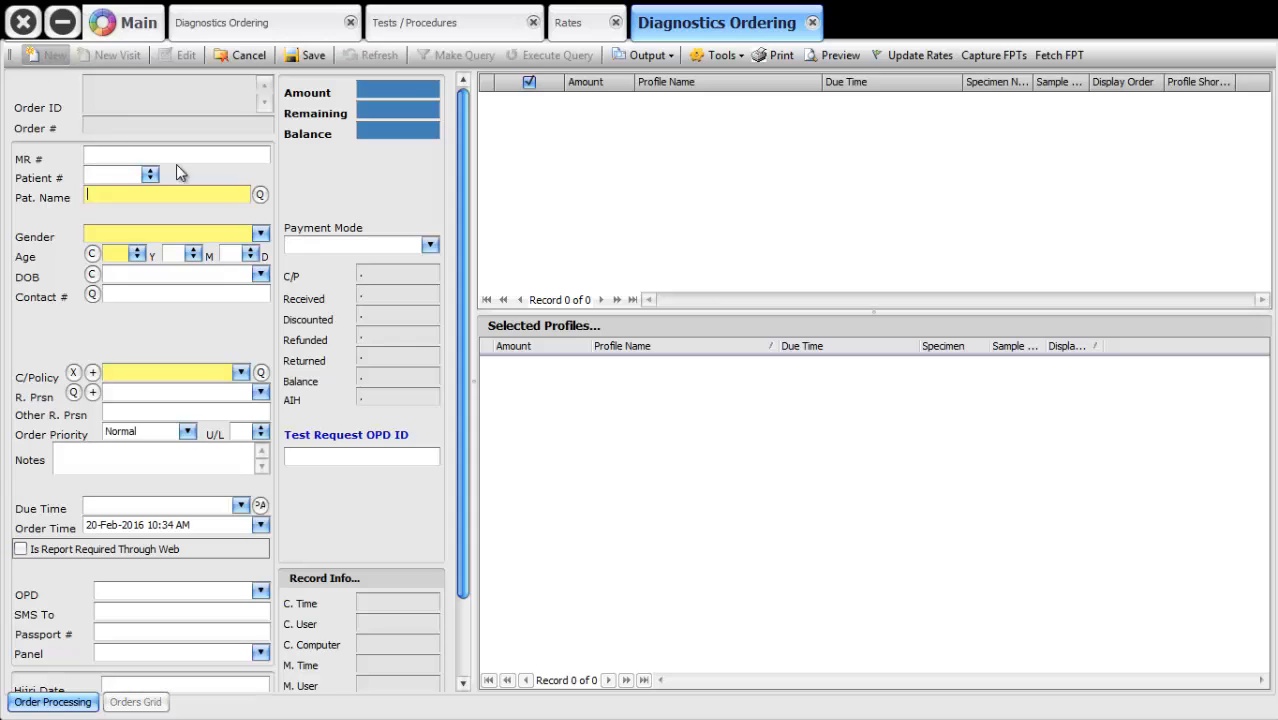
click(174, 372)
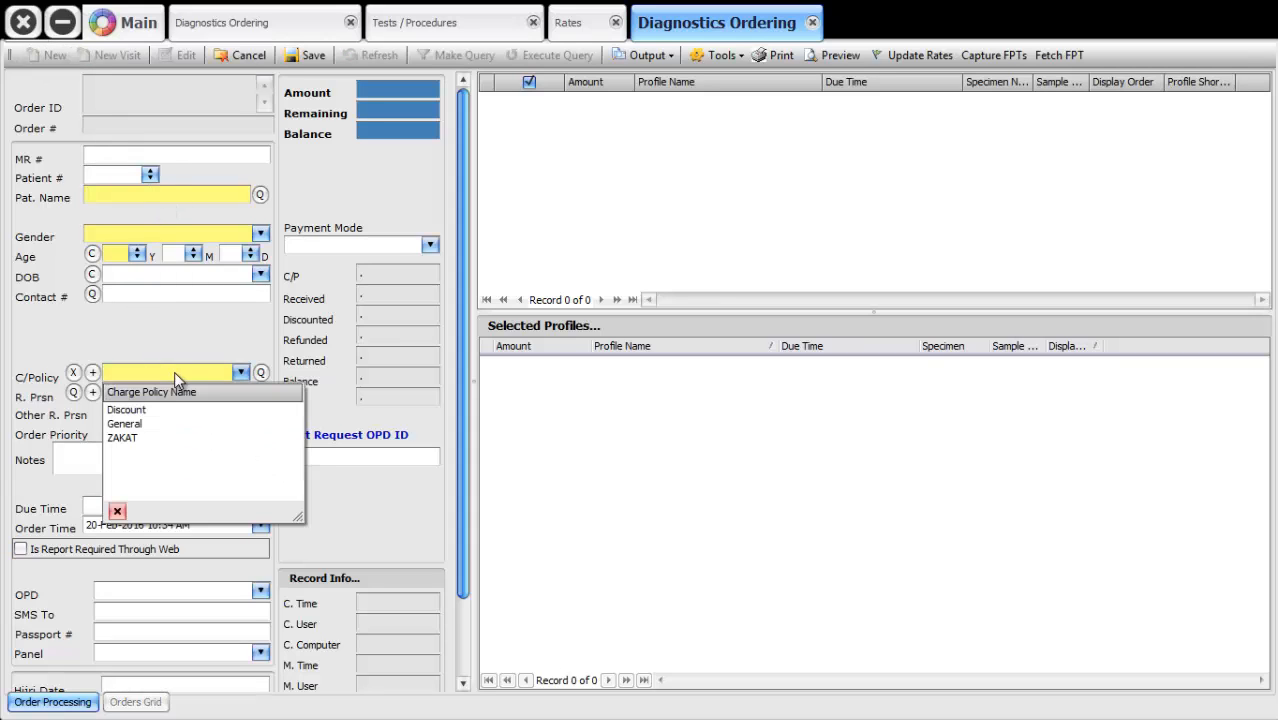
click(166, 425)
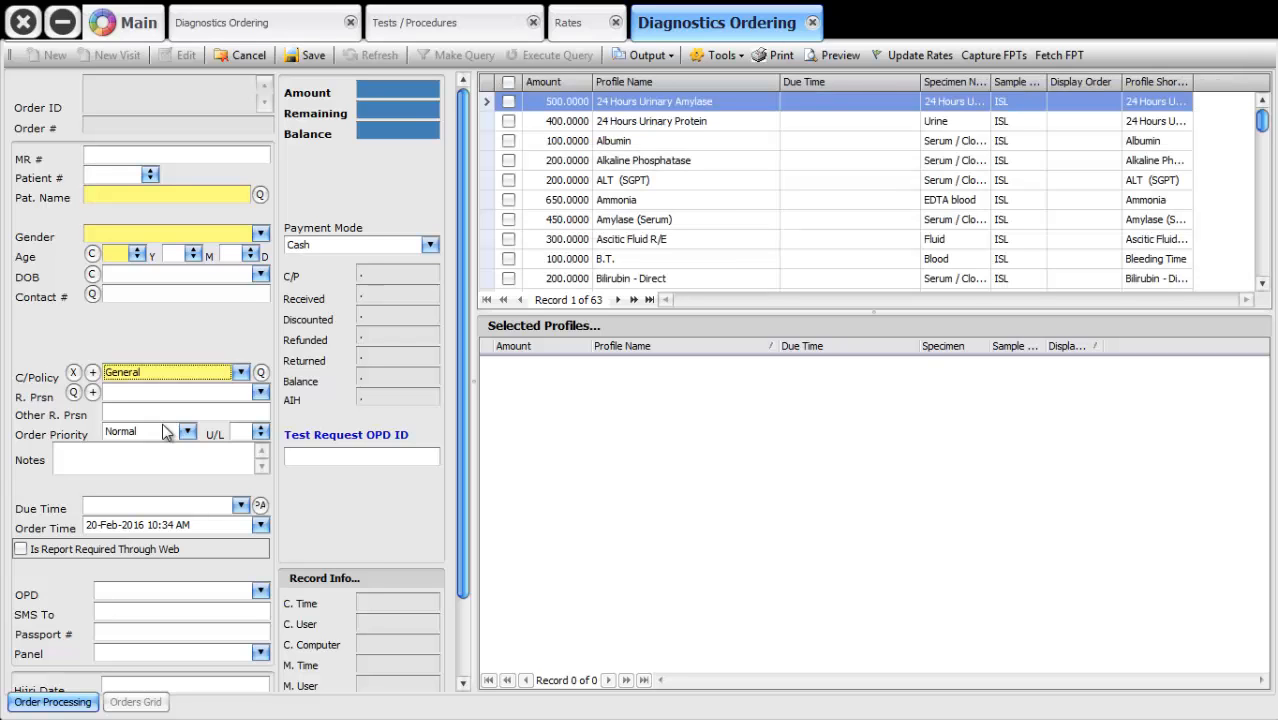
Step: Find the Ammonia profile in the list by searching for "amm" and add it to the order
click(620, 145)
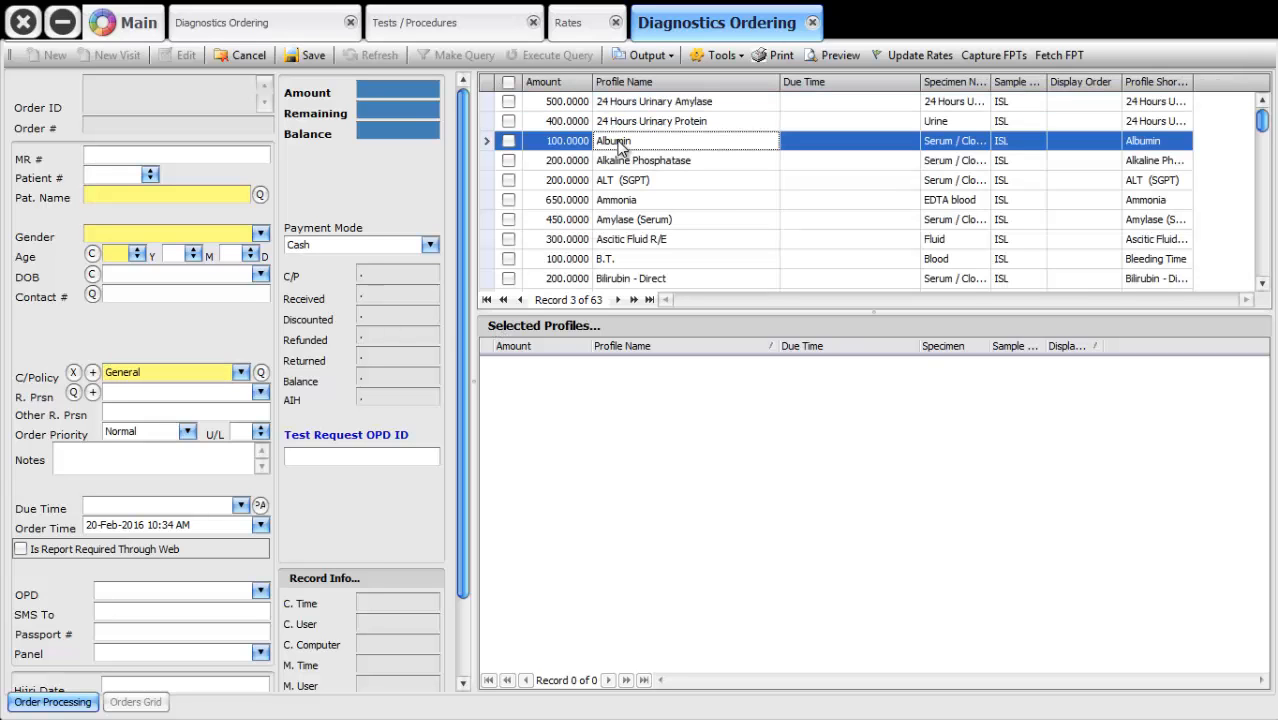
text(amm)
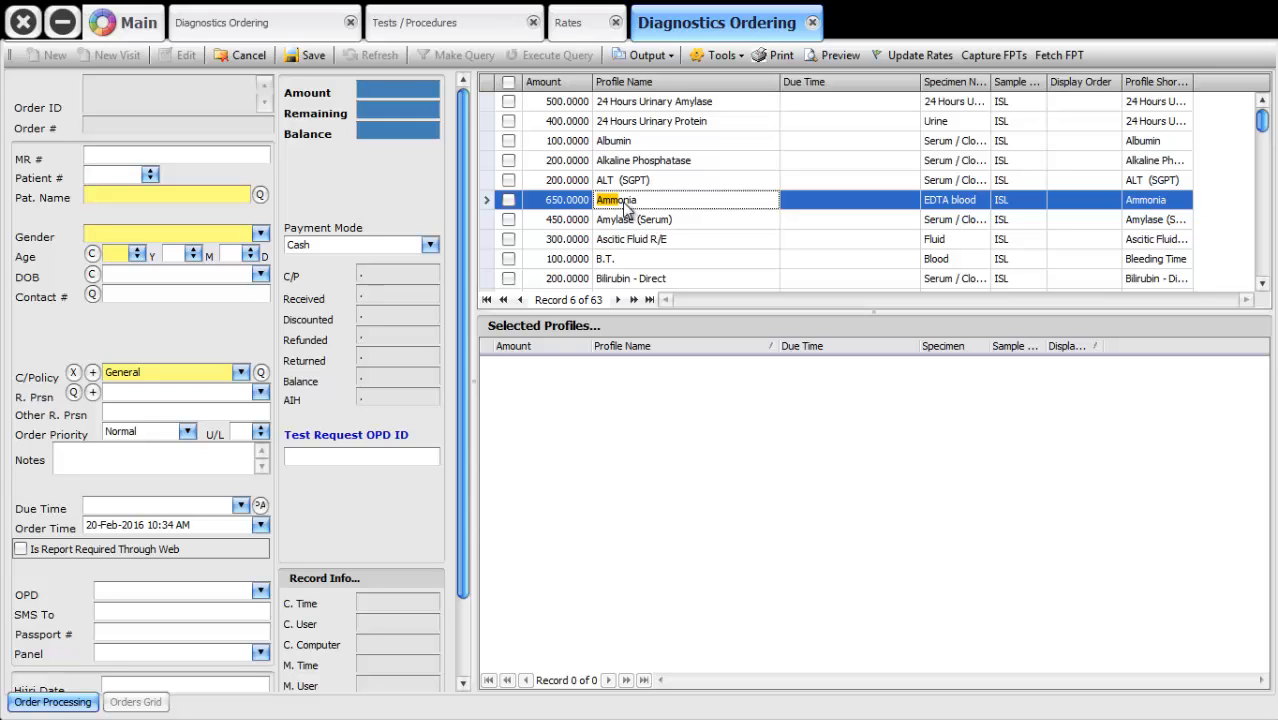
click(509, 201)
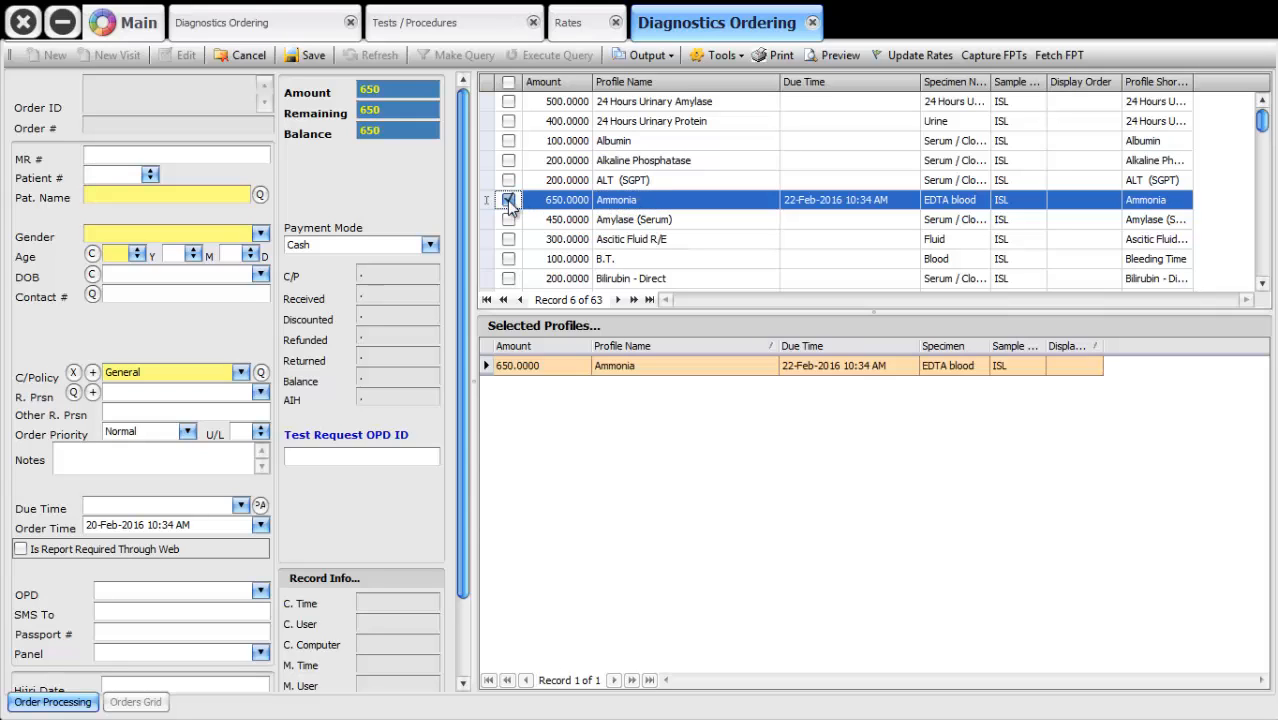